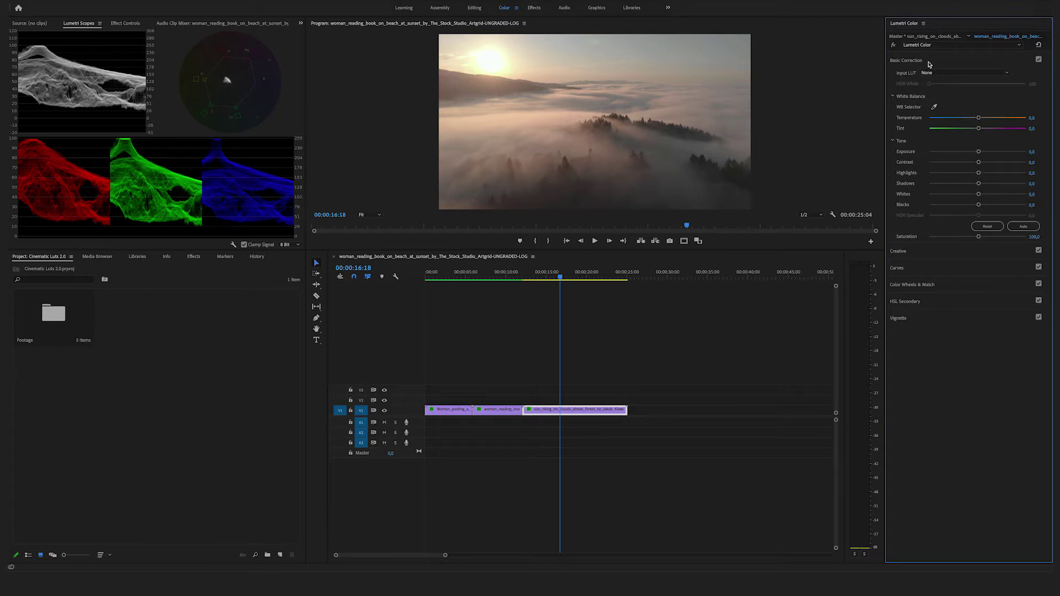
# Collapse Basic Correction and expand the Creative section in Lumetri Color.
pyautogui.click(929, 62)
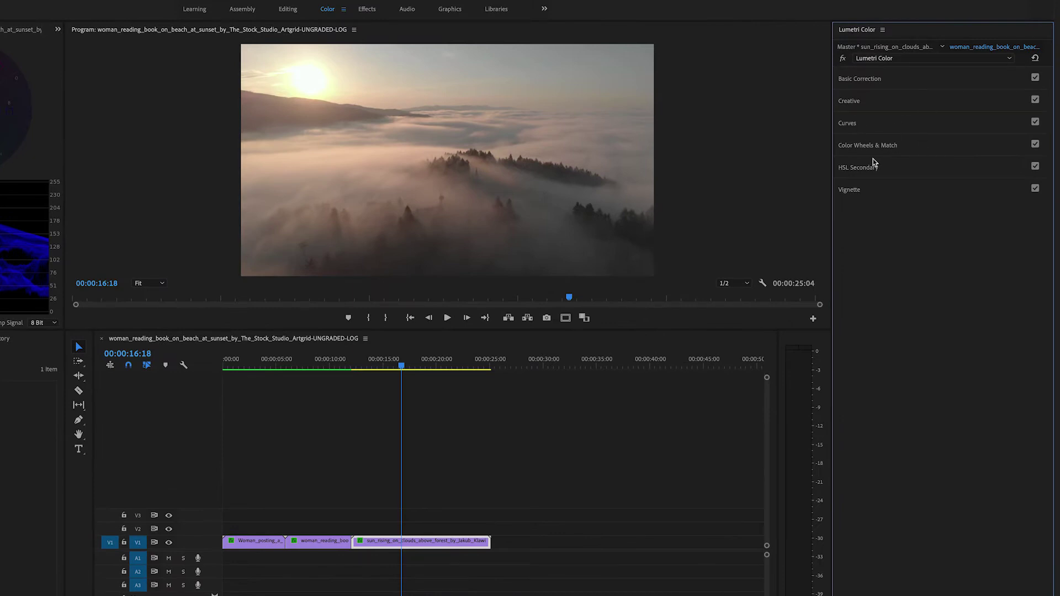
pyautogui.click(904, 83)
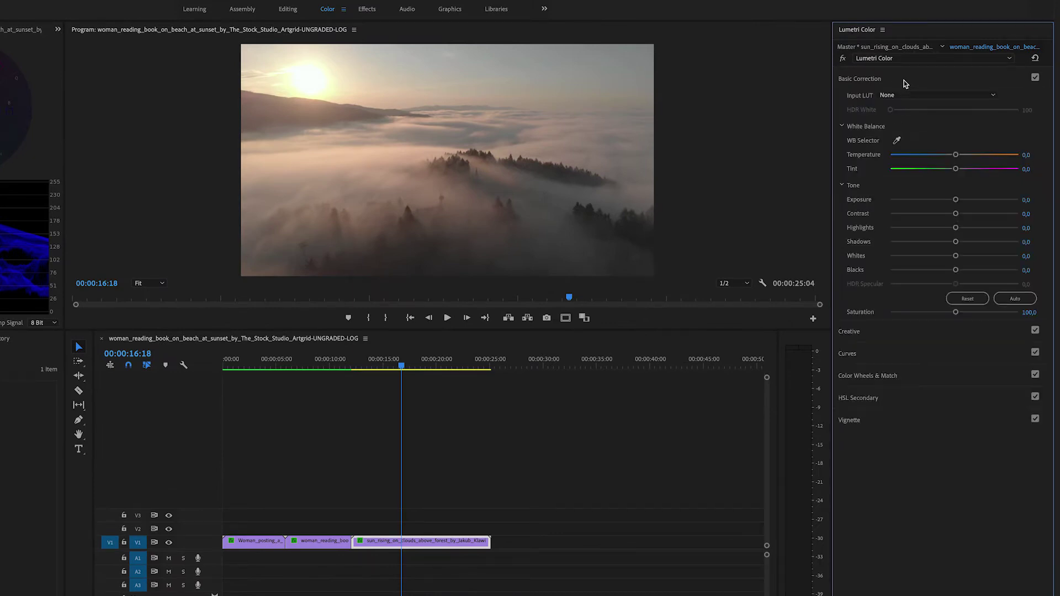
pyautogui.click(904, 83)
pyautogui.click(886, 101)
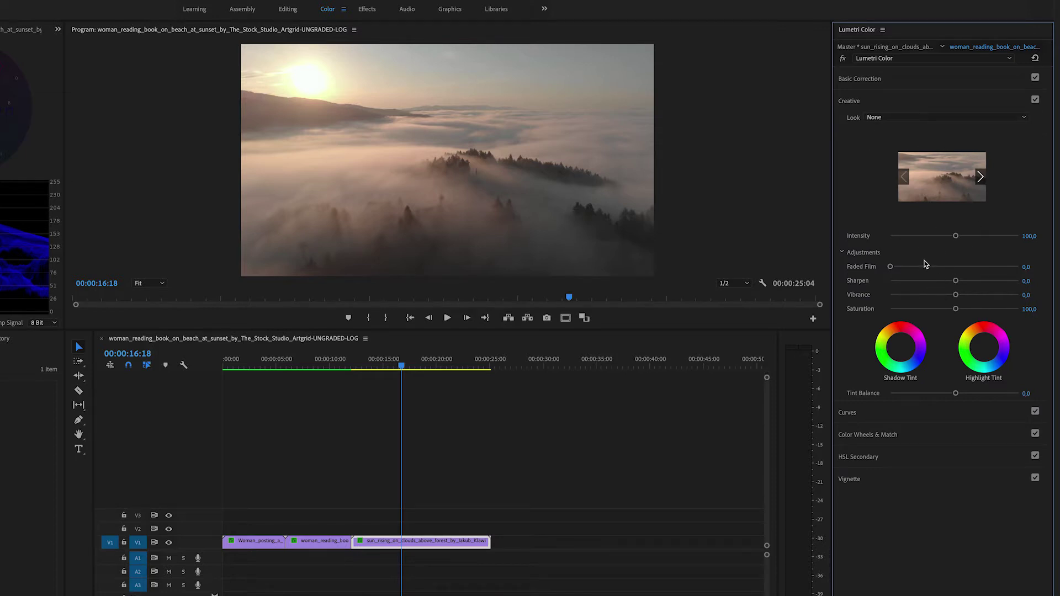
# Browse from the Look list to Cinematic-Blue-Hour.cube in the Cinematic LUTS 2.0 folder.
pyautogui.click(1022, 121)
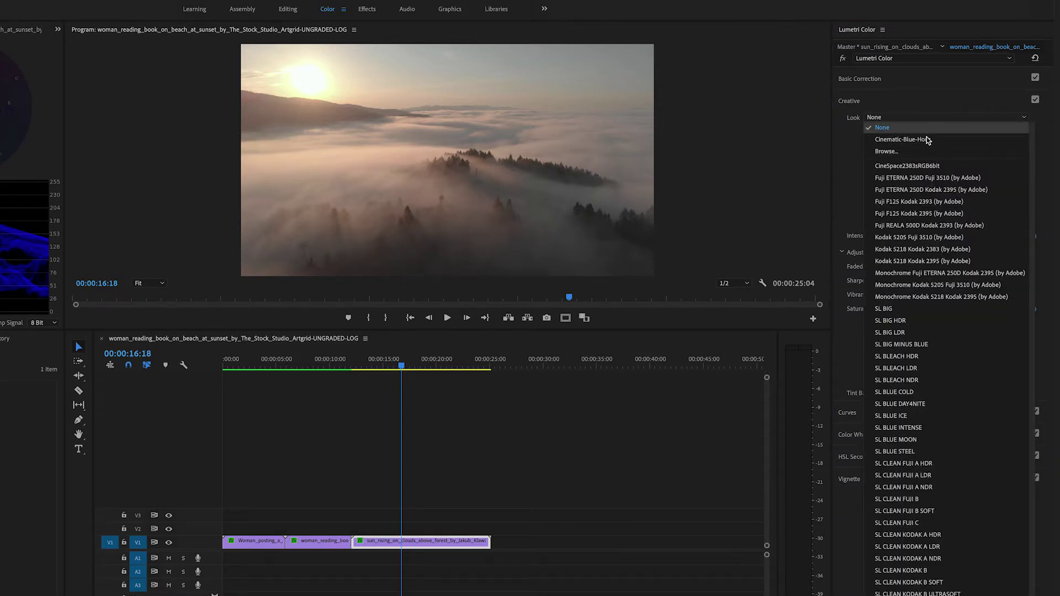
pyautogui.click(912, 151)
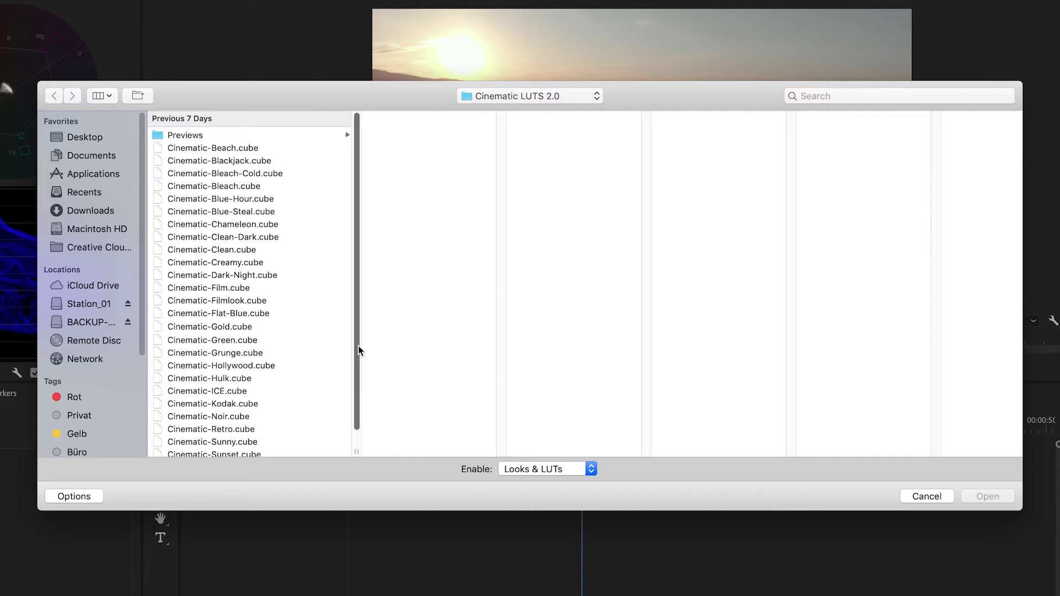
pyautogui.moveTo(359, 346)
pyautogui.mouseDown()
pyautogui.moveTo(359, 356)
pyautogui.moveTo(359, 343)
pyautogui.mouseUp()
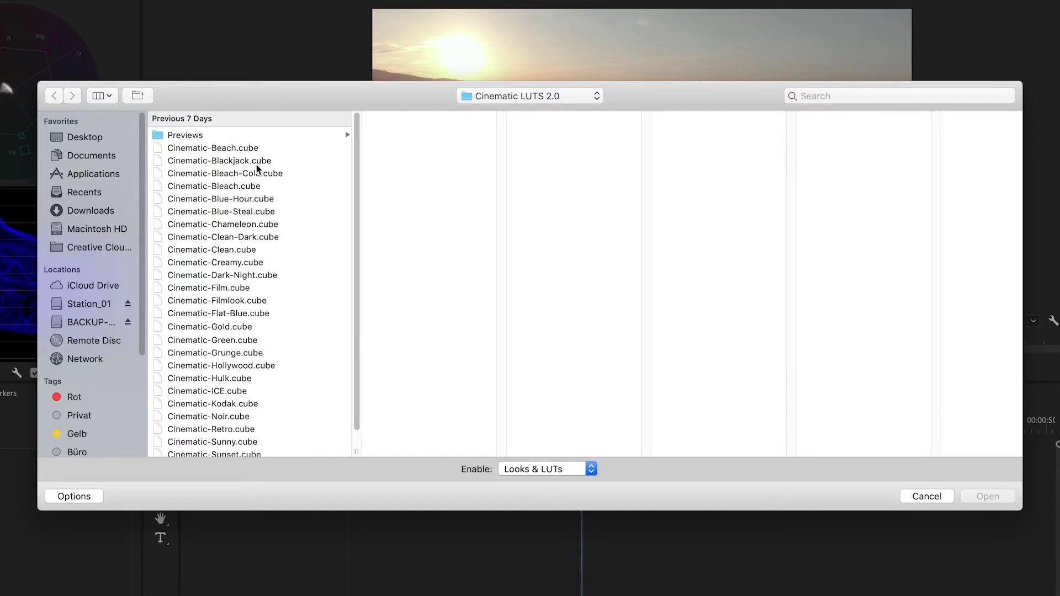
pyautogui.scroll(-2, 359, 151)
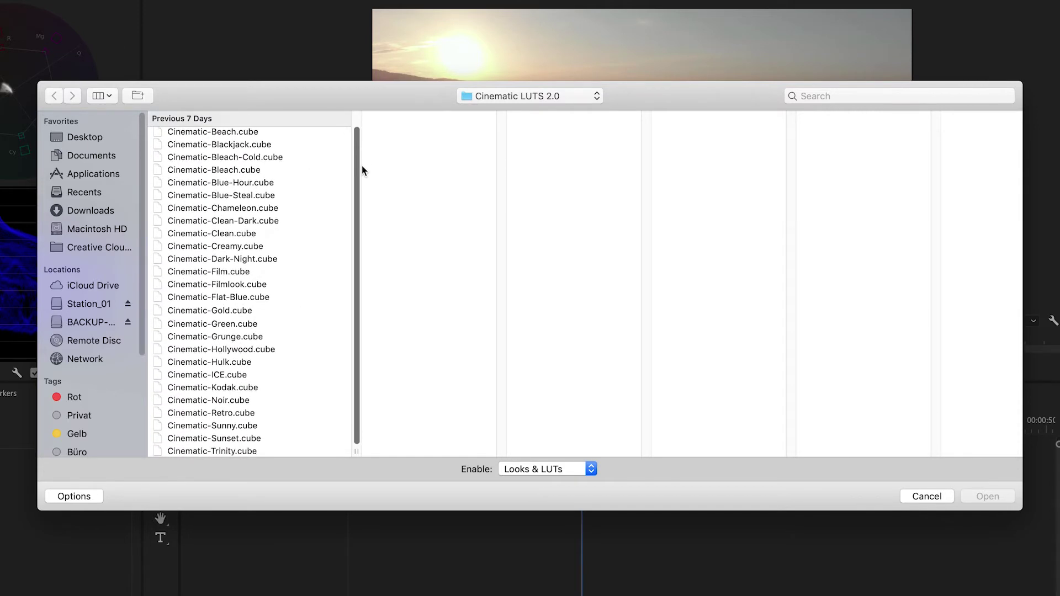
pyautogui.moveTo(333, 97); pyautogui.dragTo(326, 241)
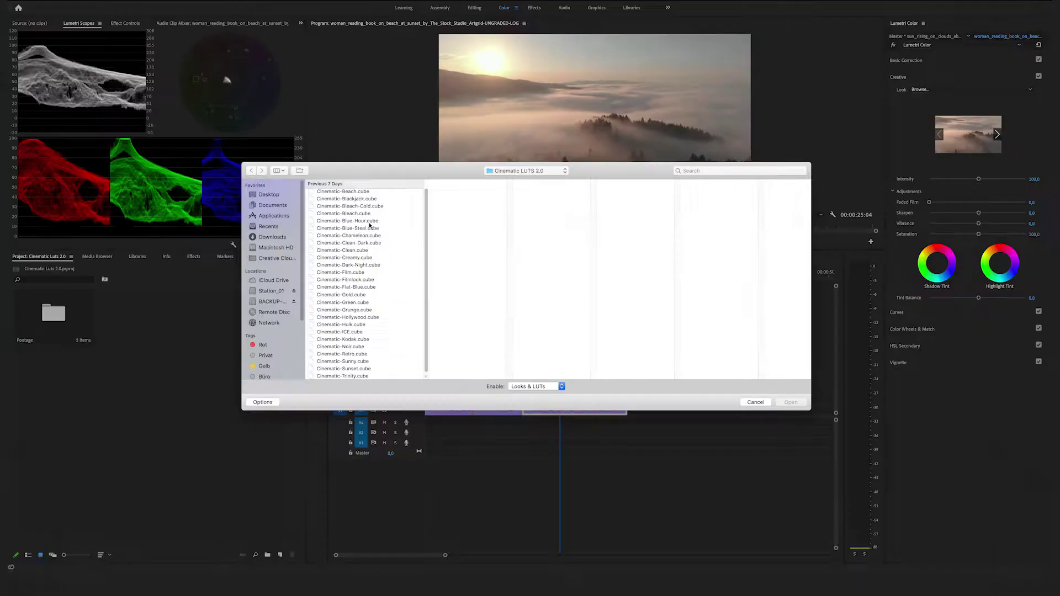
pyautogui.click(221, 332)
# Load Cinematic-Blue-Hour.cube as the look and scrub the clip to 00:00:20:17.
pyautogui.click(789, 402)
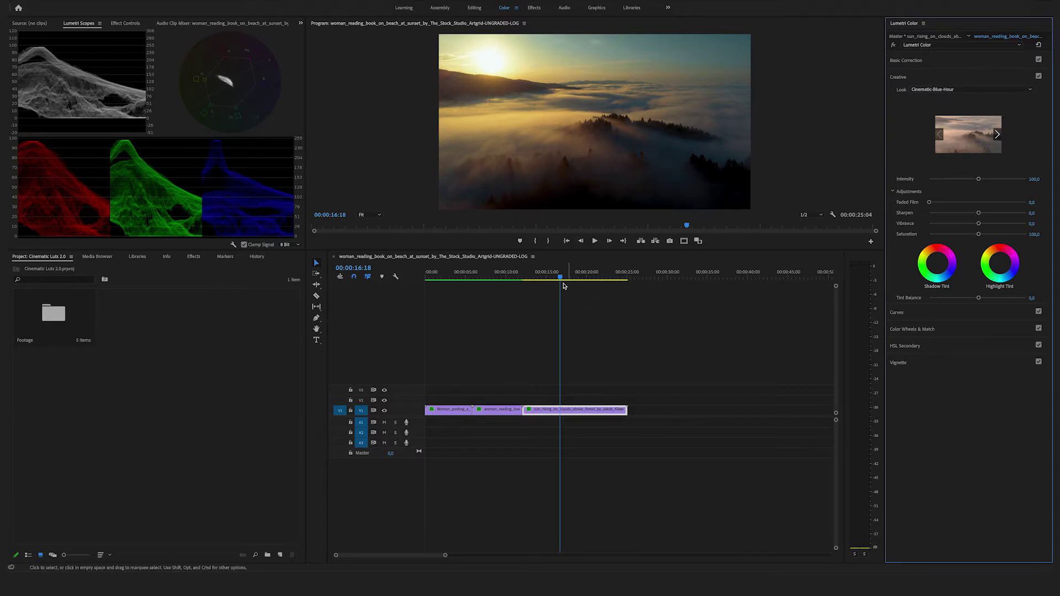
pyautogui.click(535, 279)
pyautogui.moveTo(535, 279); pyautogui.dragTo(592, 279)
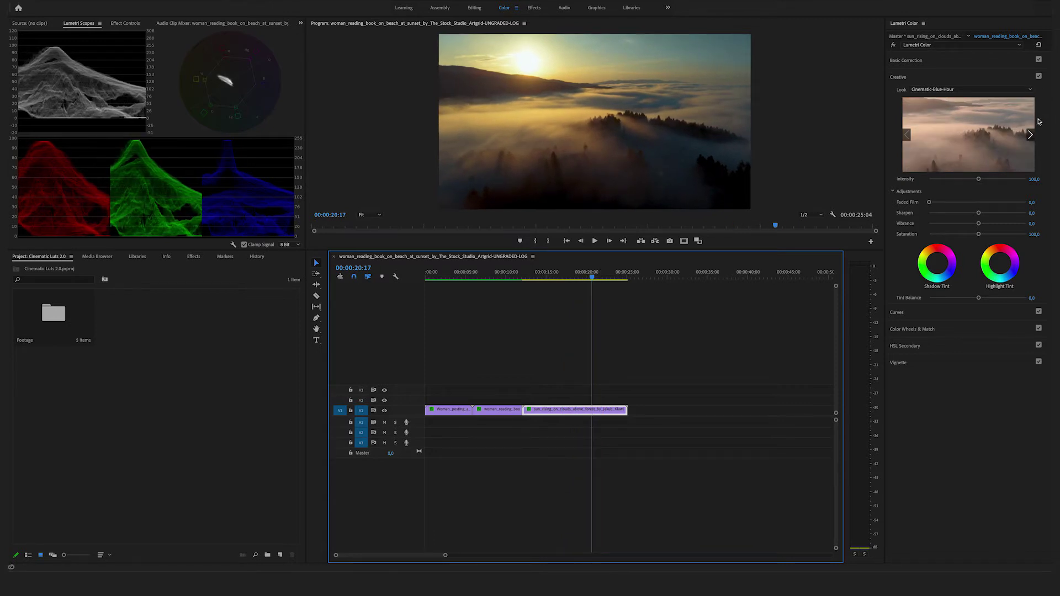
# Toggle the Creative look off and on to compare before and after.
pyautogui.click(1039, 77)
pyautogui.click(1038, 77)
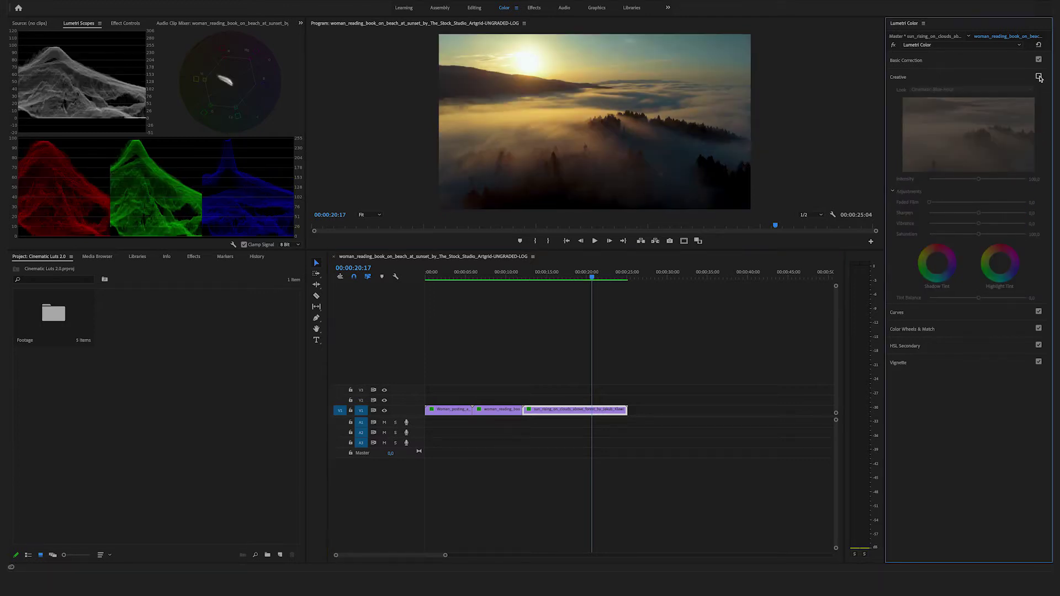
pyautogui.click(1038, 76)
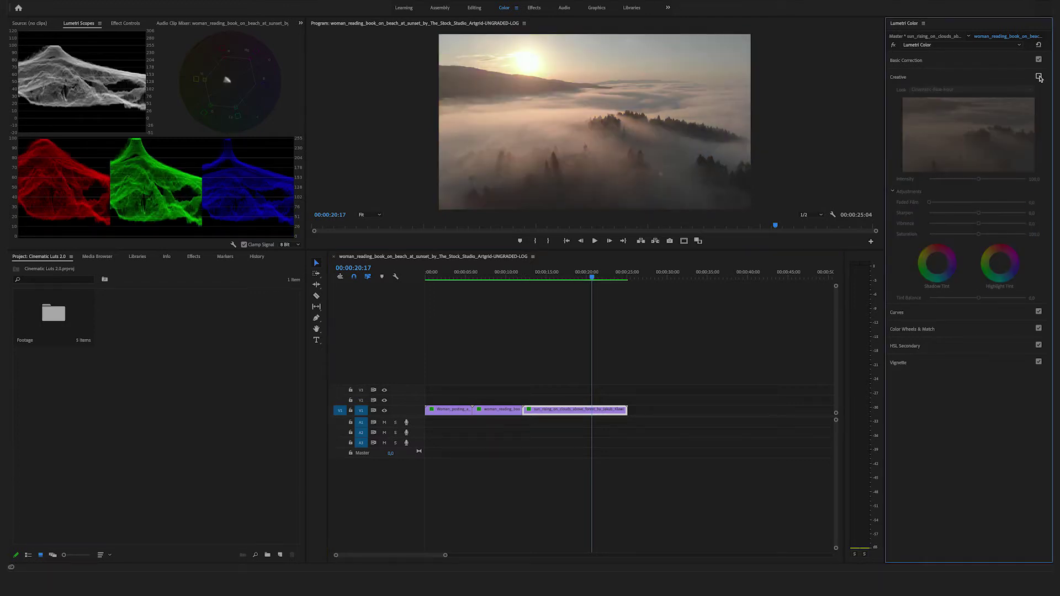
pyautogui.click(1039, 77)
pyautogui.click(1006, 61)
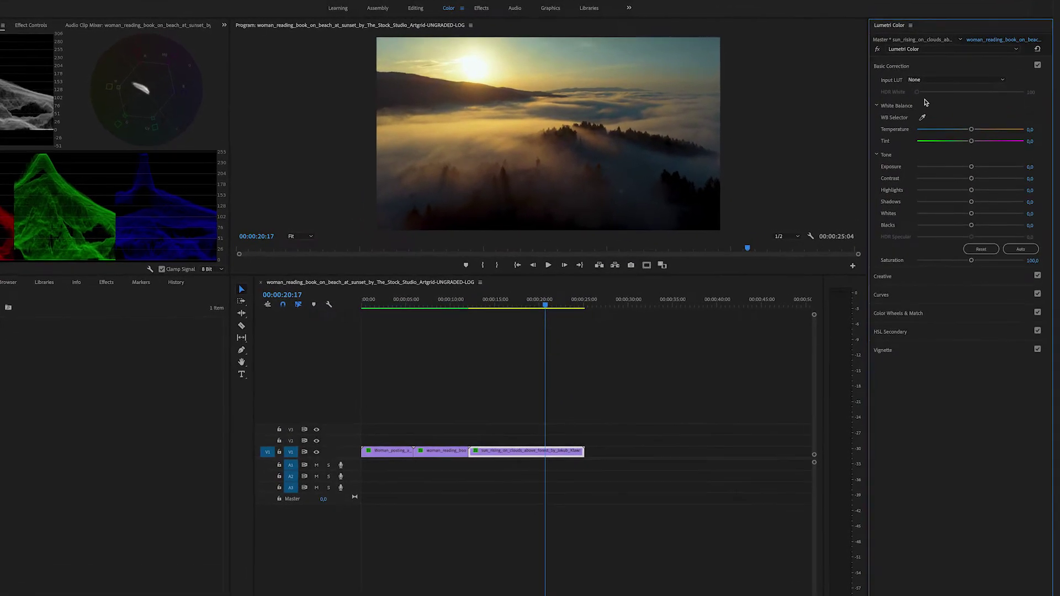
# Lower the Creative look Intensity to 64,7 and Saturation to 78,2.
pyautogui.click(900, 284)
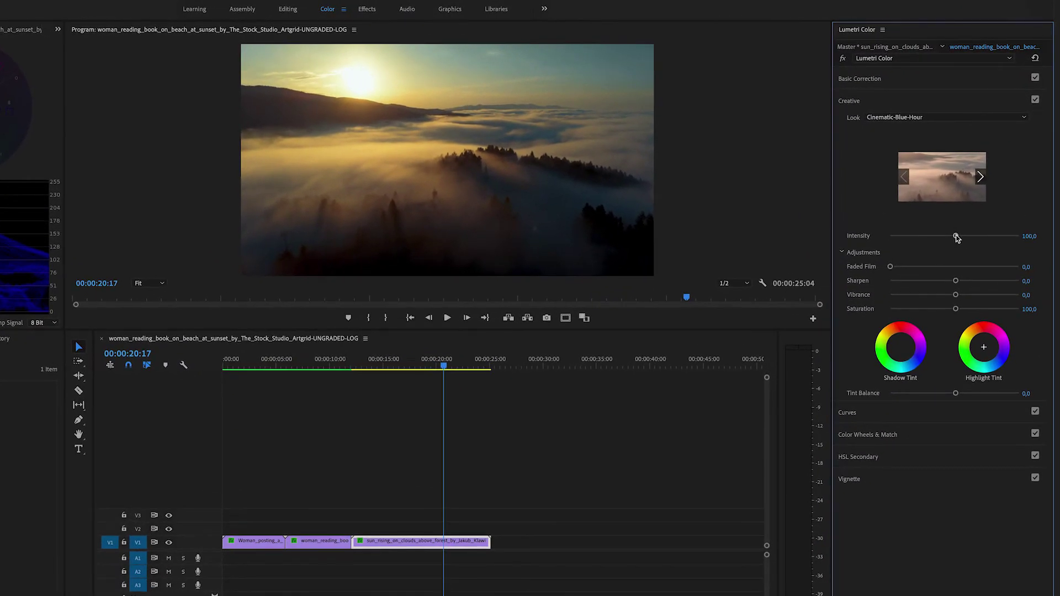
pyautogui.moveTo(956, 238)
pyautogui.mouseDown()
pyautogui.moveTo(929, 237)
pyautogui.moveTo(946, 236)
pyautogui.mouseUp()
pyautogui.moveTo(957, 310)
pyautogui.mouseDown()
pyautogui.moveTo(969, 311)
pyautogui.moveTo(941, 311)
pyautogui.moveTo(954, 311)
pyautogui.mouseUp()
# Set Blacks to -35,1 and Highlights to 30,1, then return to the beach-reading clip.
pyautogui.click(912, 82)
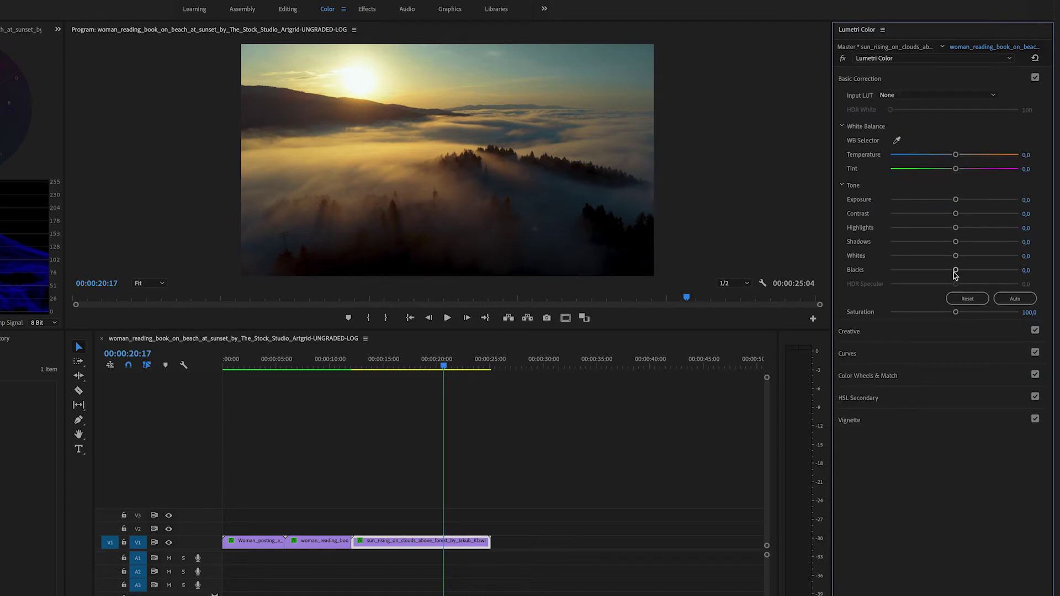
pyautogui.moveTo(956, 271); pyautogui.dragTo(932, 273)
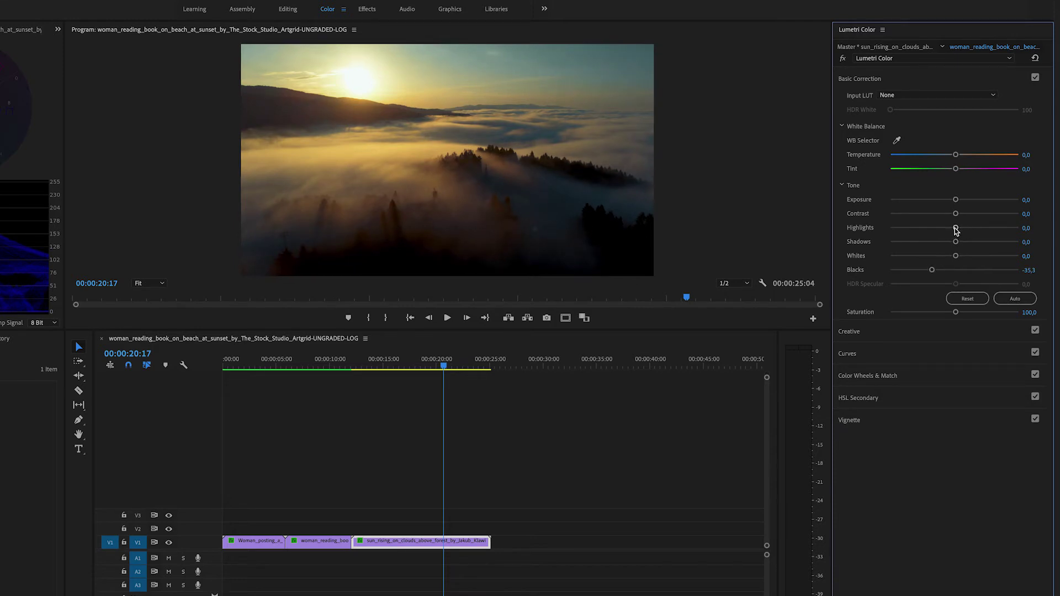
pyautogui.moveTo(956, 228); pyautogui.dragTo(973, 222)
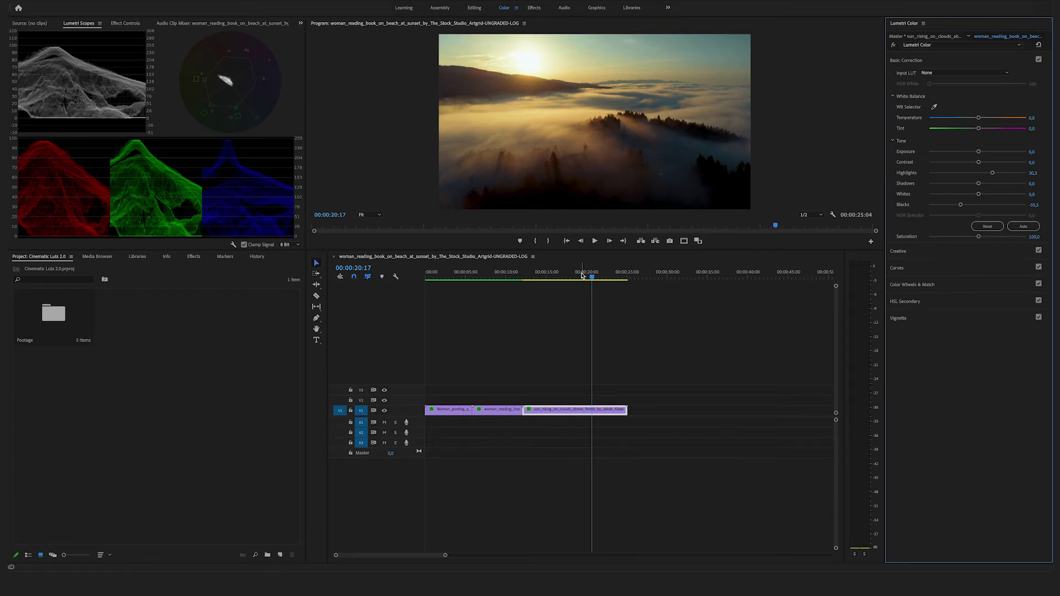
pyautogui.moveTo(588, 276); pyautogui.dragTo(440, 291)
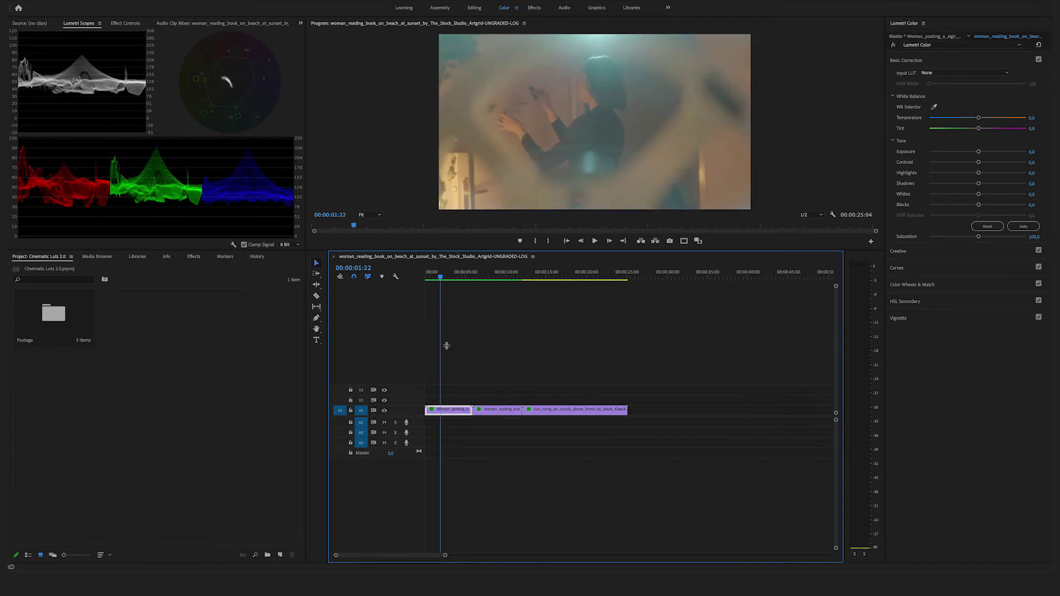
# Apply Cinematic-Hollywood.cube as the first clip's Creative look.
pyautogui.click(942, 62)
pyautogui.click(950, 82)
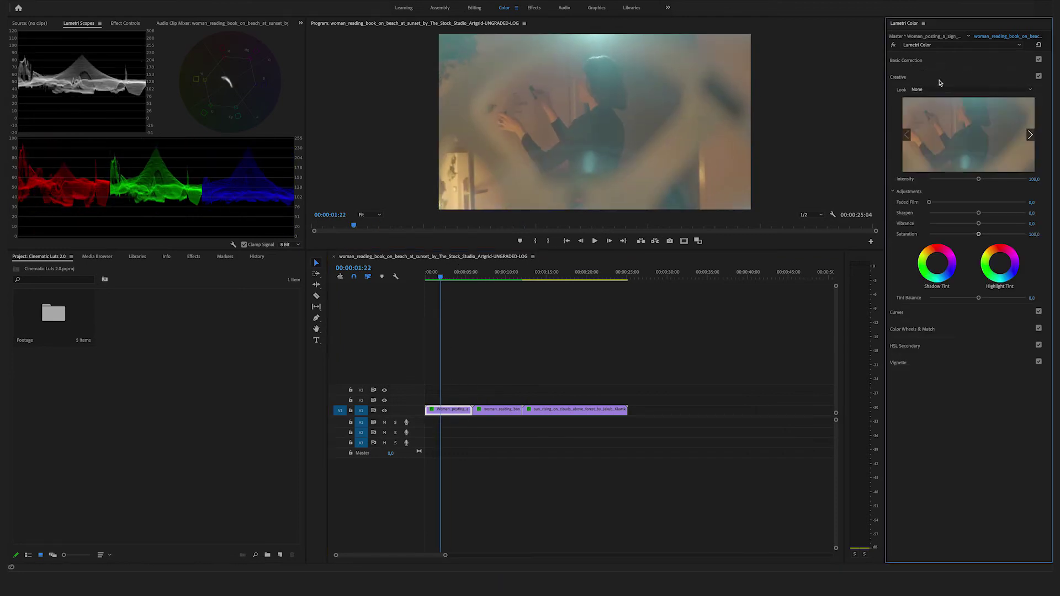
pyautogui.click(1030, 90)
pyautogui.click(930, 115)
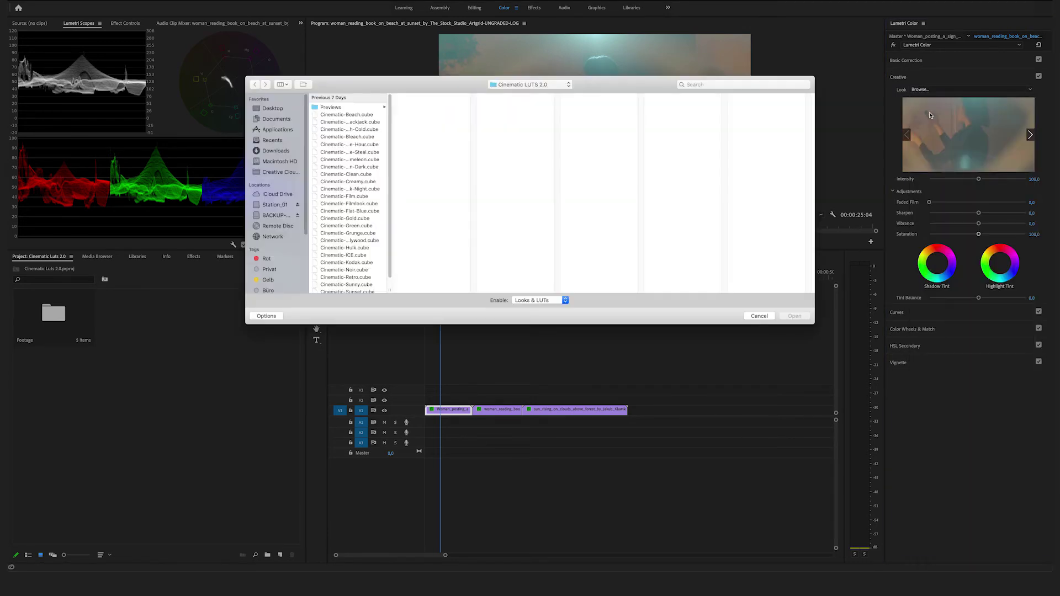
pyautogui.moveTo(389, 288); pyautogui.dragTo(436, 288)
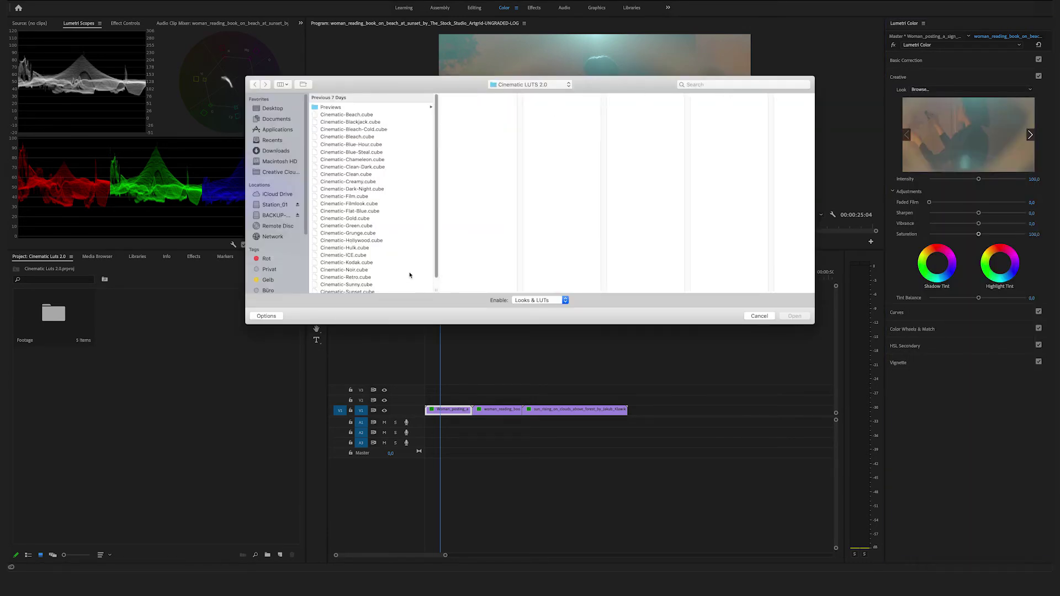
pyautogui.scroll(-1, 402, 266)
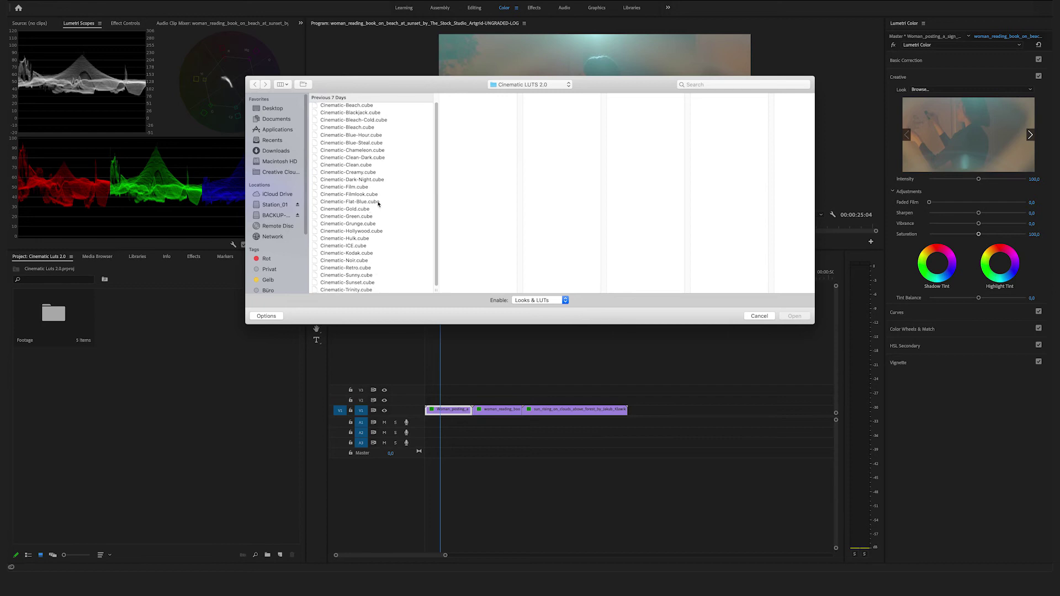
pyautogui.click(381, 232)
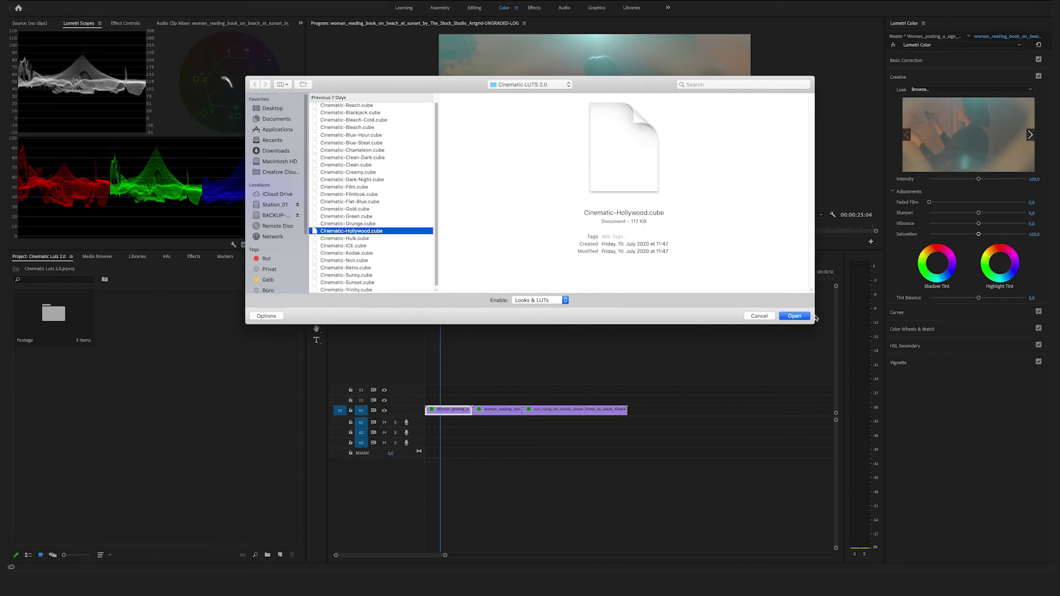
pyautogui.click(794, 317)
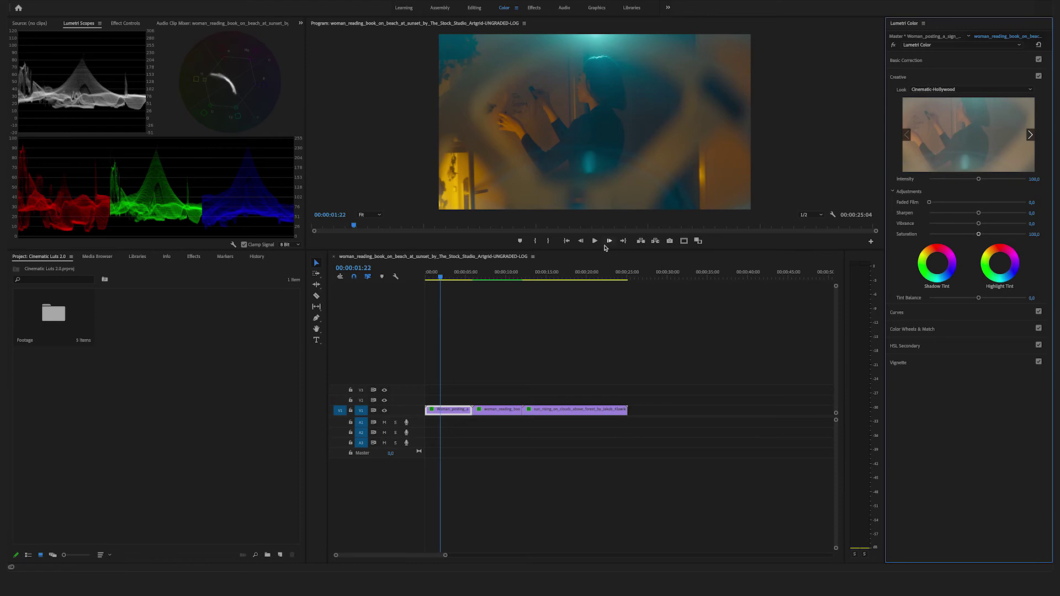
# Scrub the first clip and toggle the Creative look off and on to compare.
pyautogui.moveTo(440, 279)
pyautogui.mouseDown()
pyautogui.moveTo(450, 279)
pyautogui.moveTo(429, 279)
pyautogui.moveTo(446, 279)
pyautogui.mouseUp()
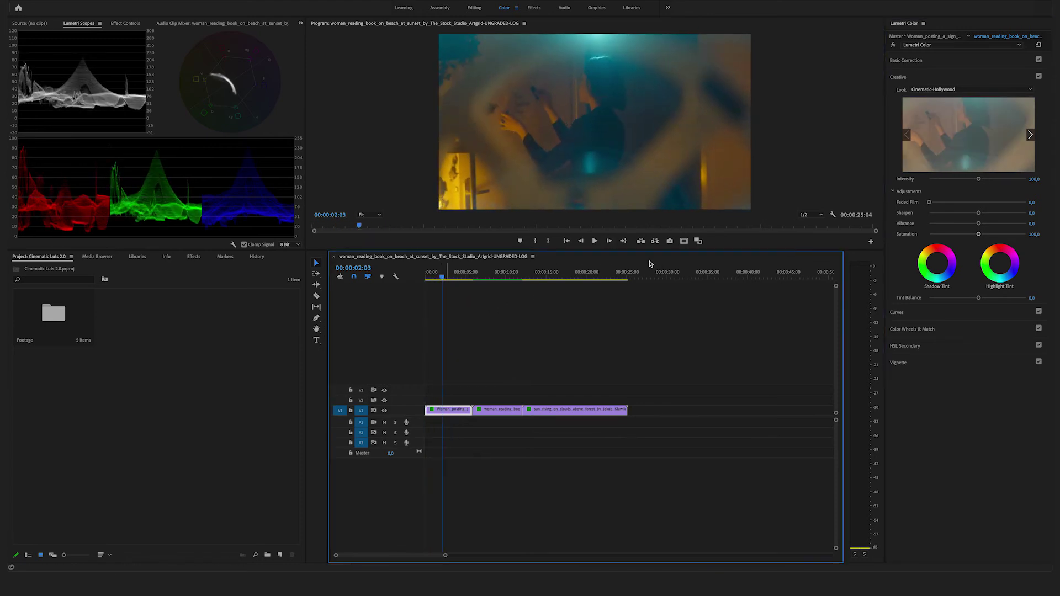
pyautogui.click(1038, 77)
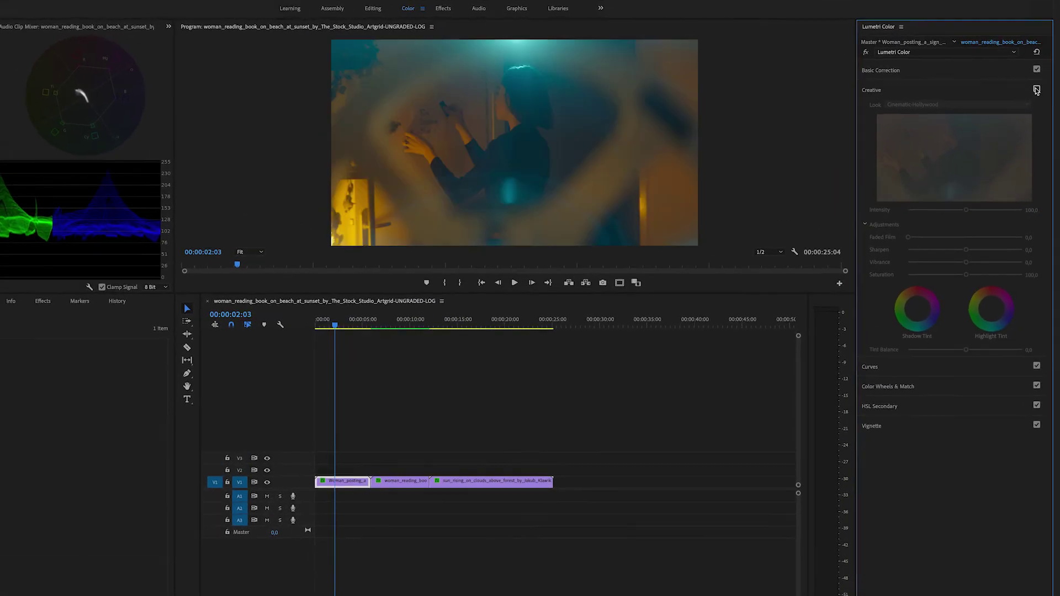
pyautogui.click(1037, 90)
pyautogui.click(1037, 90)
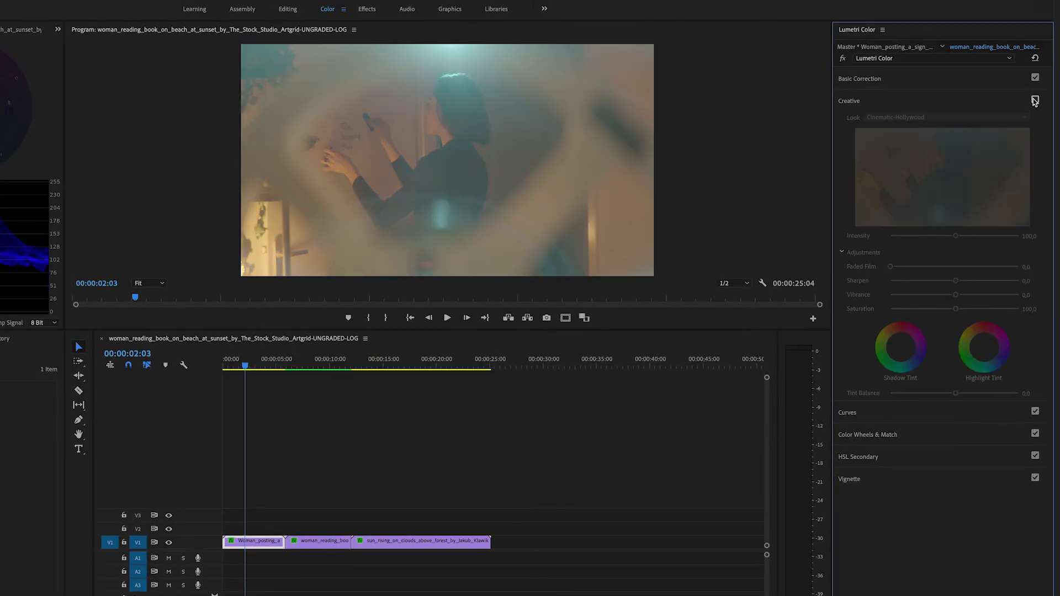
pyautogui.click(1037, 90)
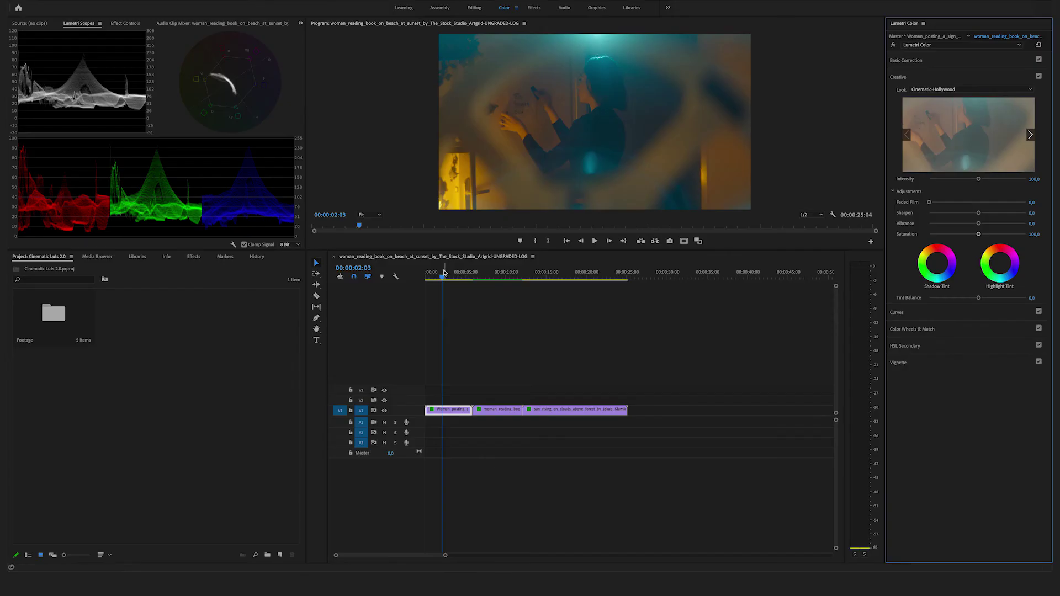
# Move to the beach-reading clip and load Cinematic-Gold.cube as its Creative look.
pyautogui.moveTo(246, 363); pyautogui.dragTo(278, 366)
pyautogui.moveTo(468, 278); pyautogui.dragTo(497, 278)
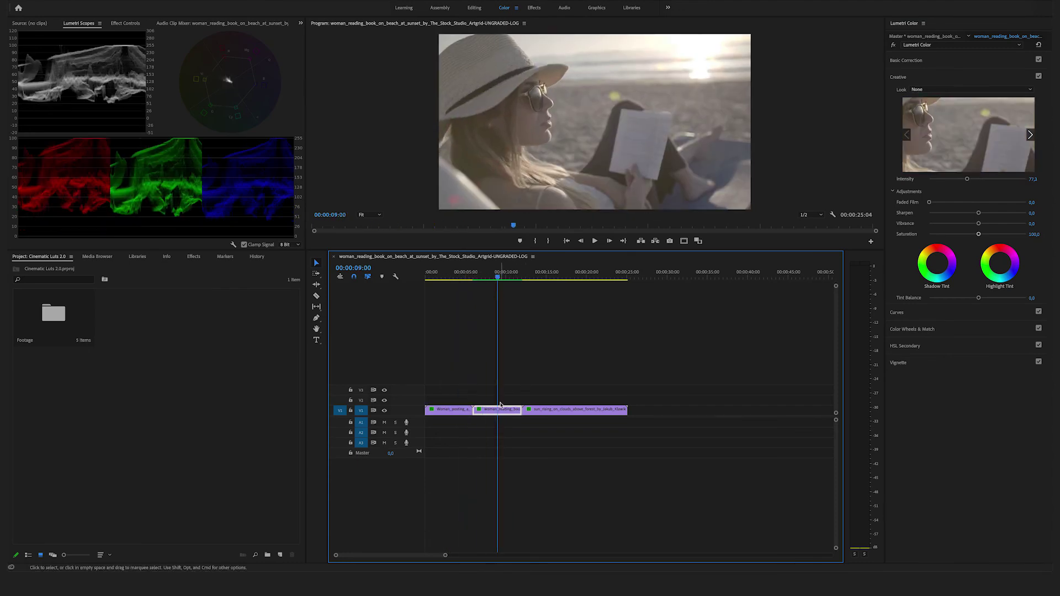
pyautogui.click(972, 89)
pyautogui.click(939, 100)
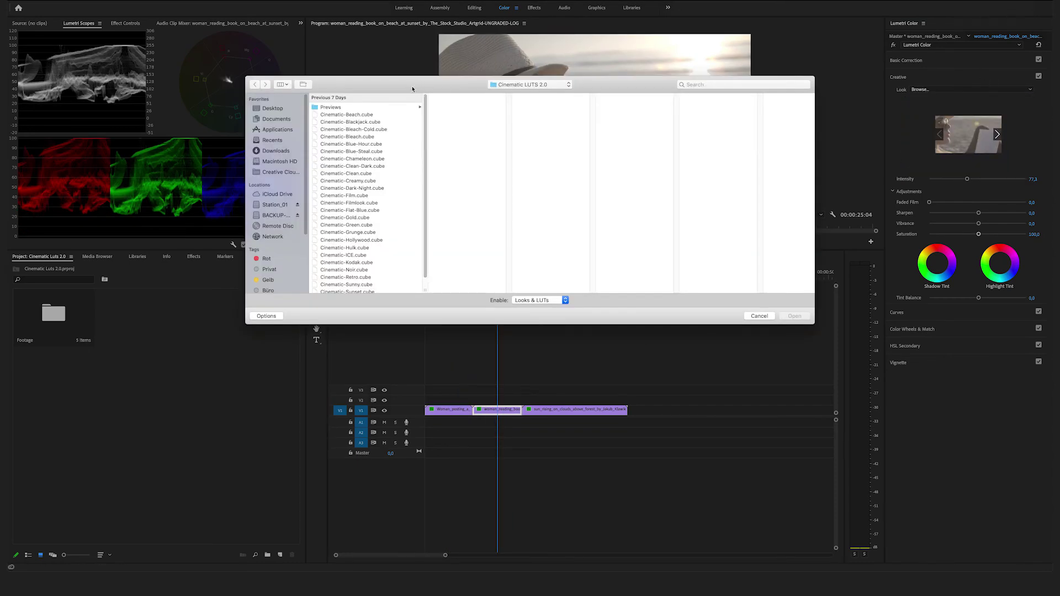
pyautogui.moveTo(414, 88); pyautogui.dragTo(422, 193)
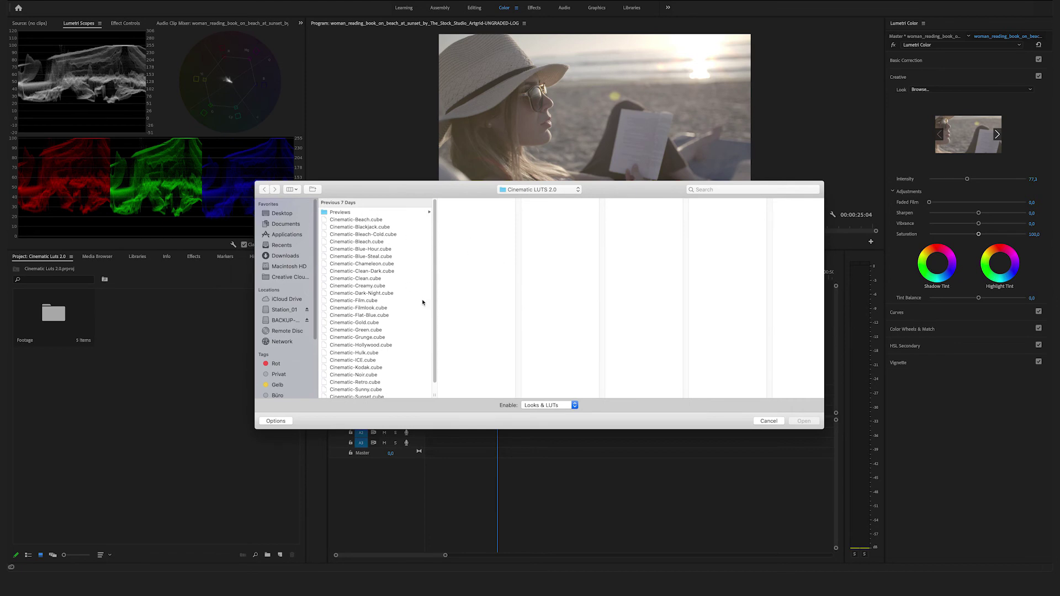
pyautogui.click(355, 323)
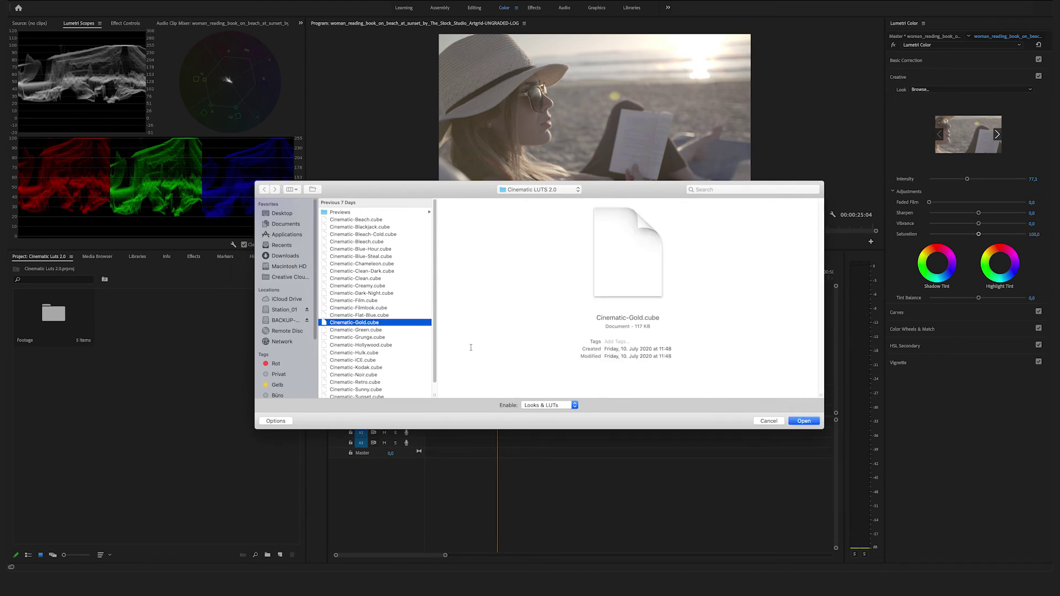
pyautogui.click(804, 421)
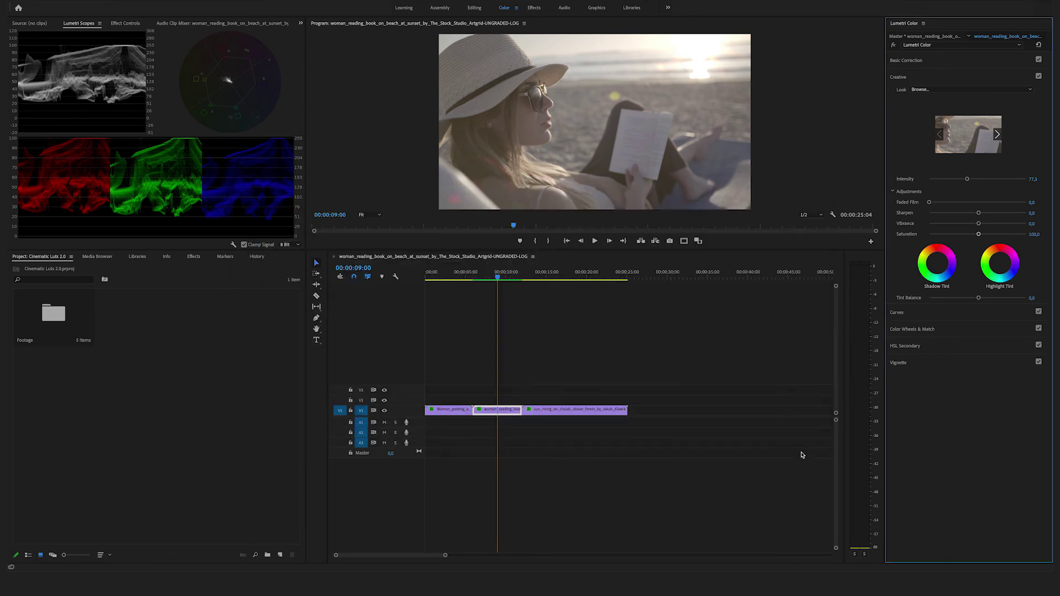